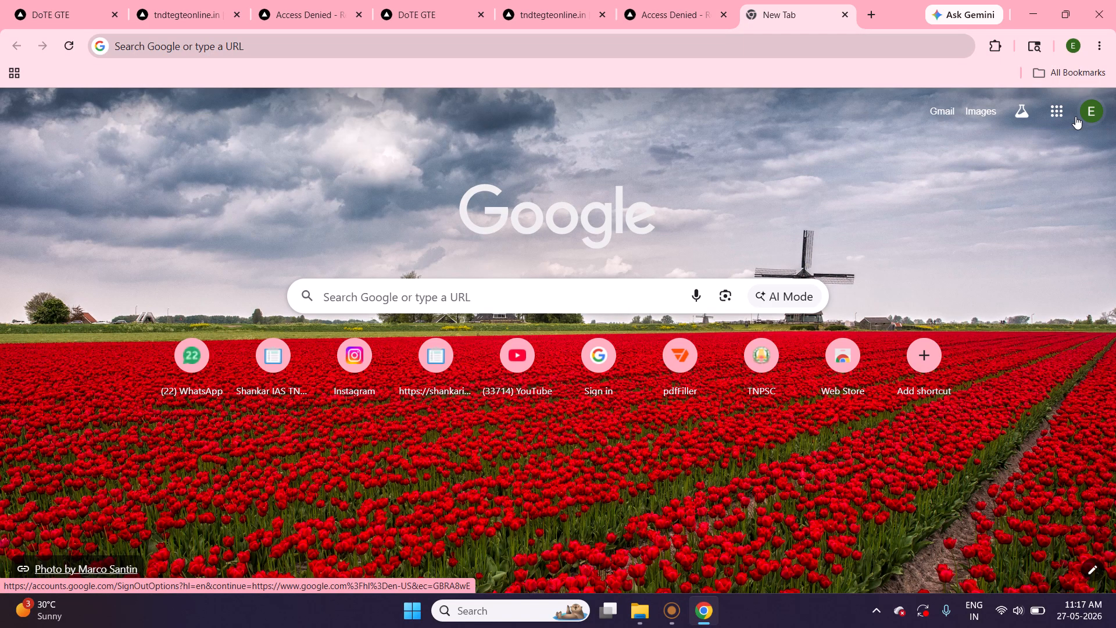
# Open Google Docs from the Google apps list and create a blank document.
pyautogui.click(1076, 121)
pyautogui.click(1061, 124)
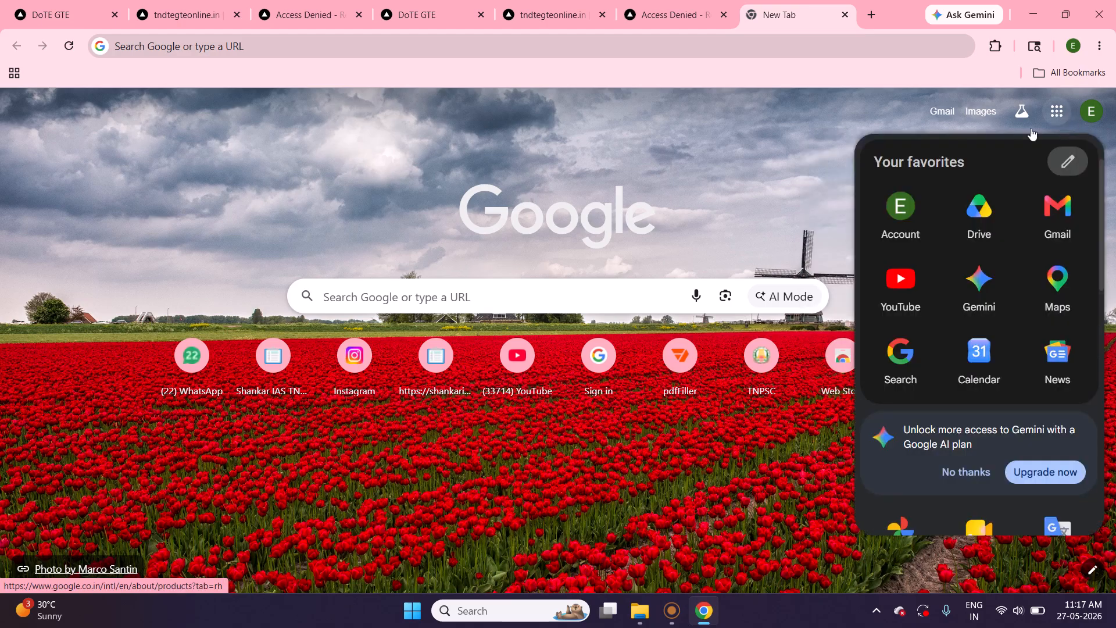
pyautogui.scroll(-3, 898, 285)
pyautogui.scroll(-5, 898, 286)
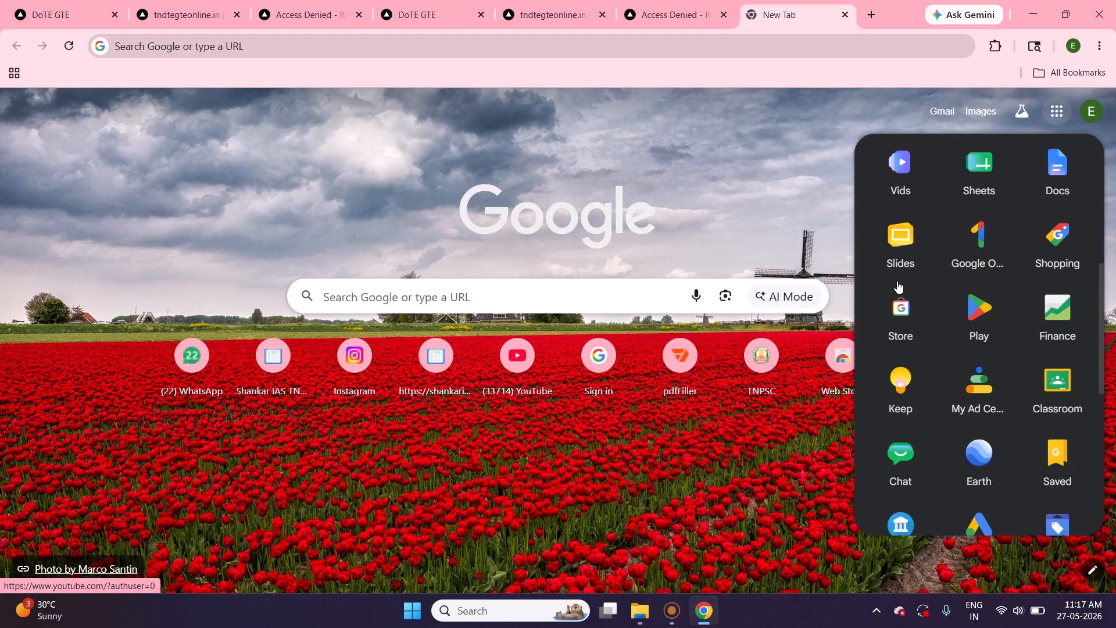
pyautogui.scroll(-4, 898, 286)
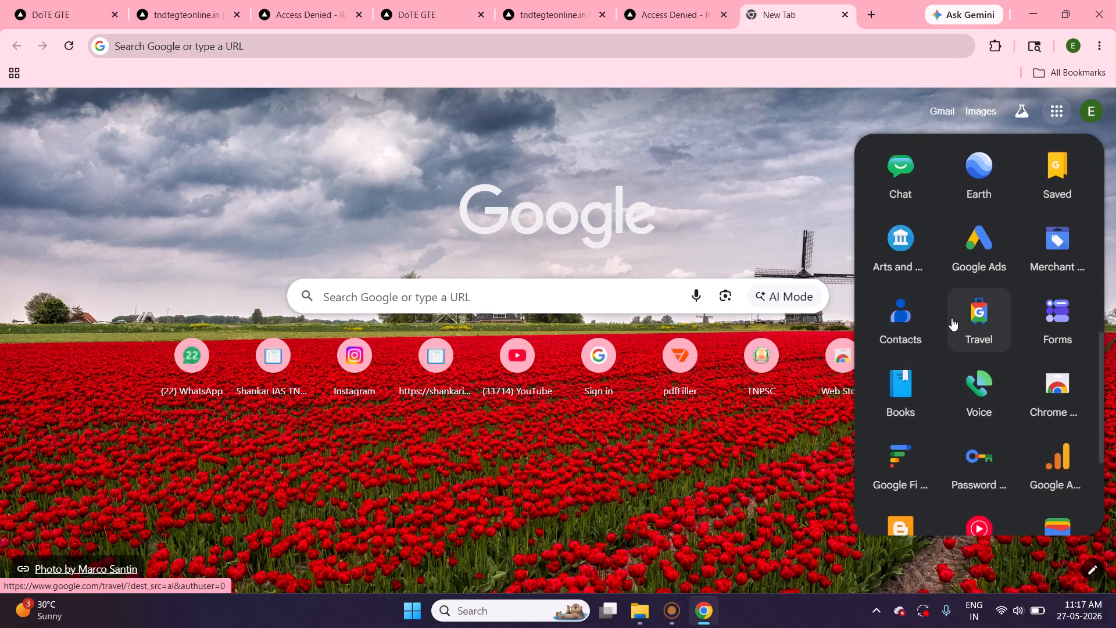
pyautogui.scroll(-4, 950, 320)
pyautogui.scroll(6, 953, 323)
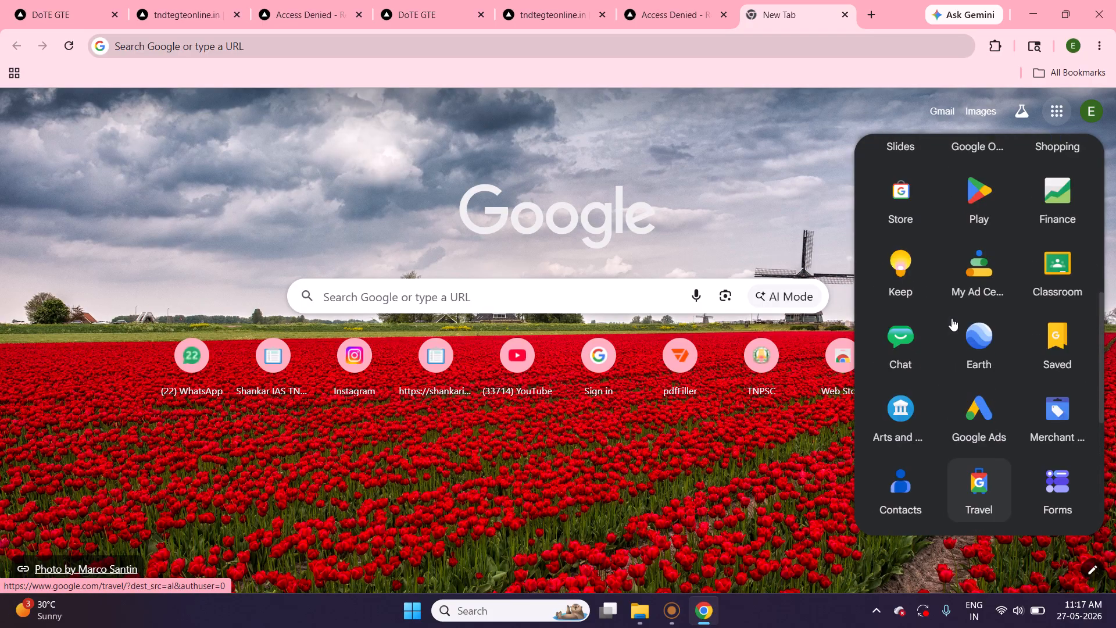
pyautogui.scroll(5, 953, 323)
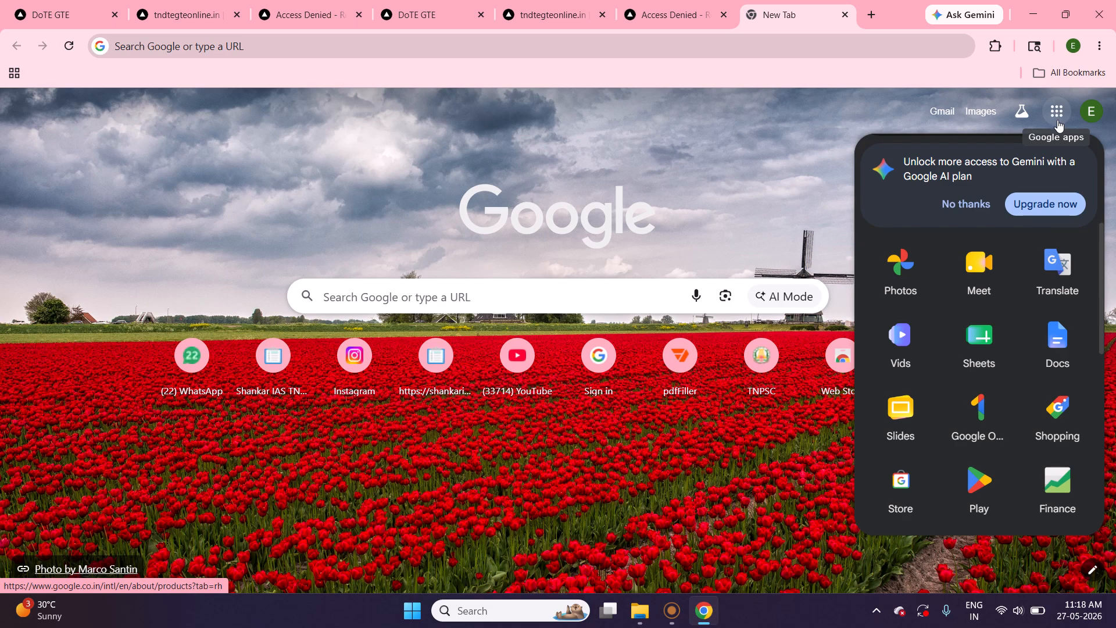
pyautogui.click(1055, 349)
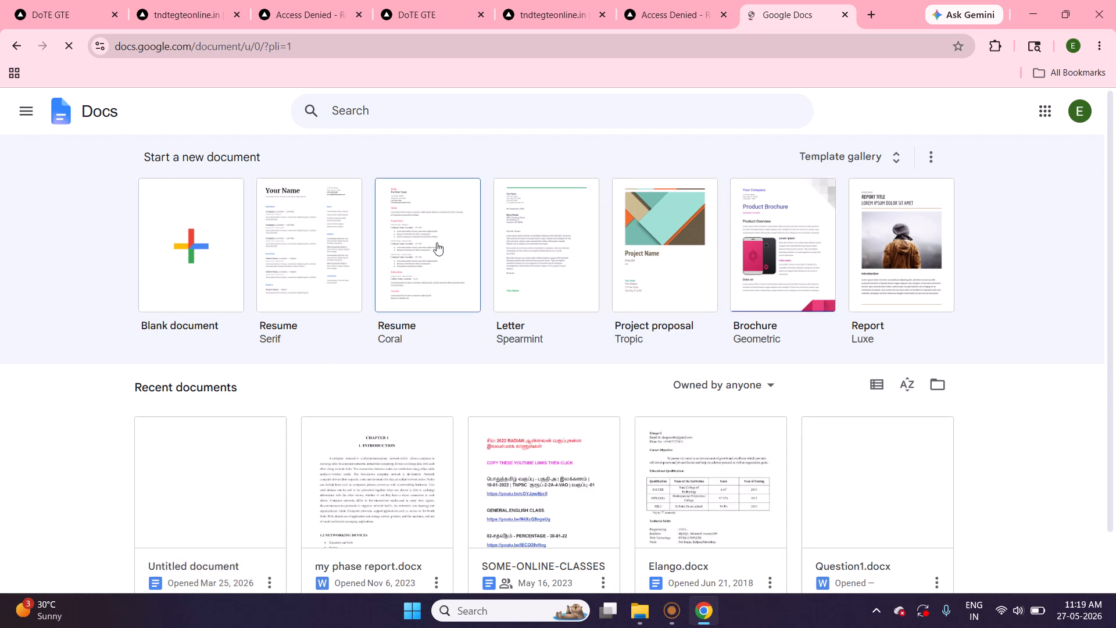
pyautogui.click(170, 262)
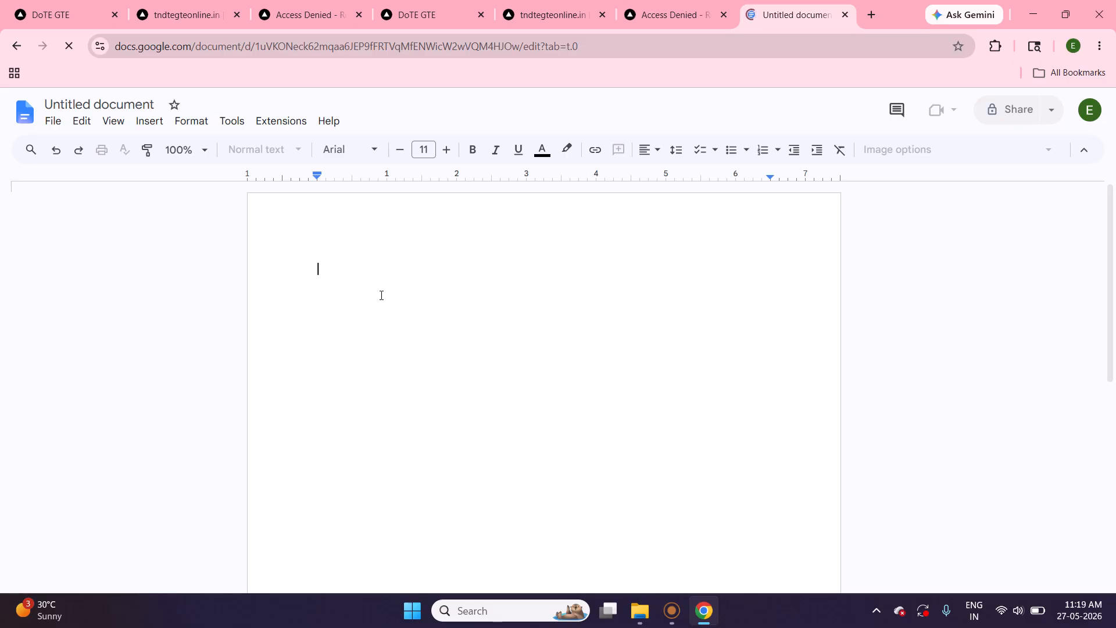
# Try to generate sample text in the blank document with =rand(), and clear the entry.
pyautogui.write('=rand')
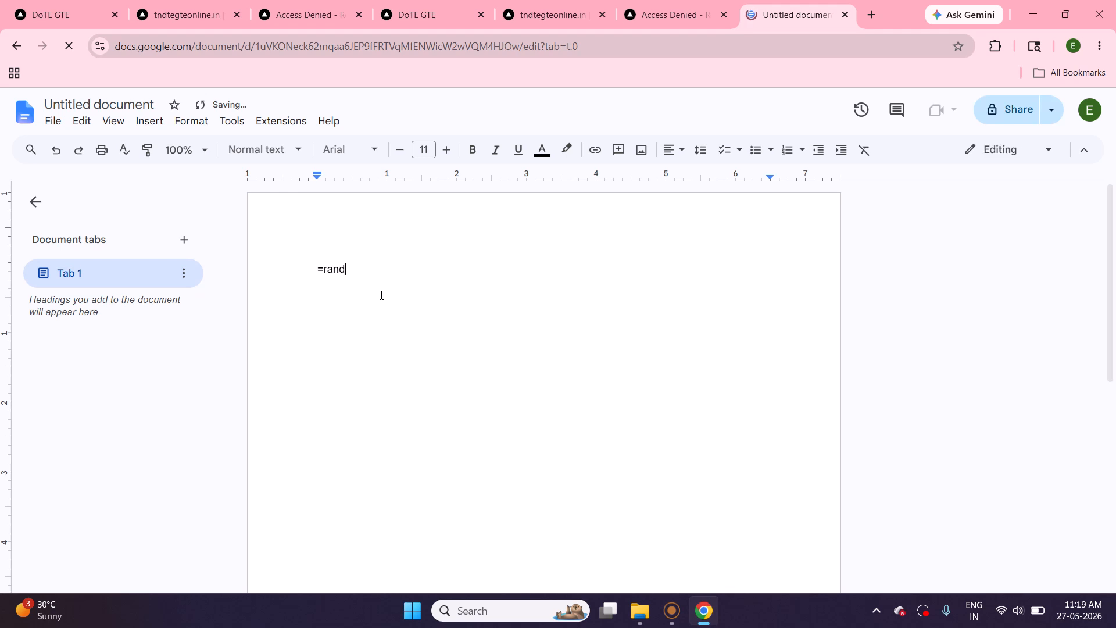
pyautogui.write('()')
pyautogui.press('Return')
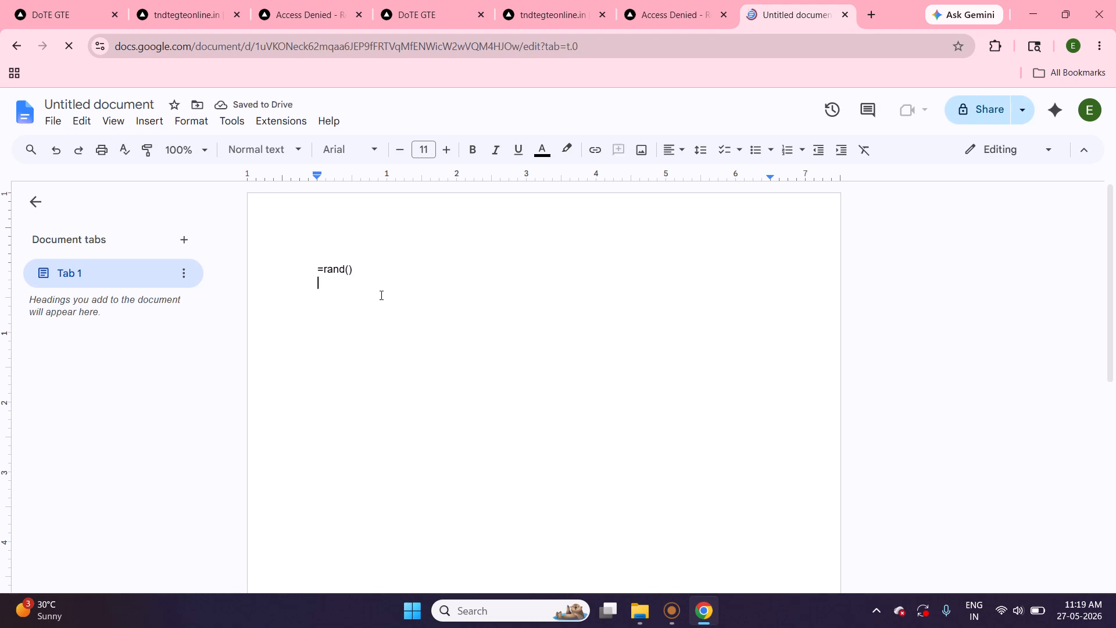
pyautogui.press('BackSpace')
pyautogui.press('BackSpace')
pyautogui.press('BackSpace')
pyautogui.press('BackSpace')
pyautogui.press('BackSpace')
pyautogui.press('BackSpace')
pyautogui.press('BackSpace')
pyautogui.press('BackSpace')
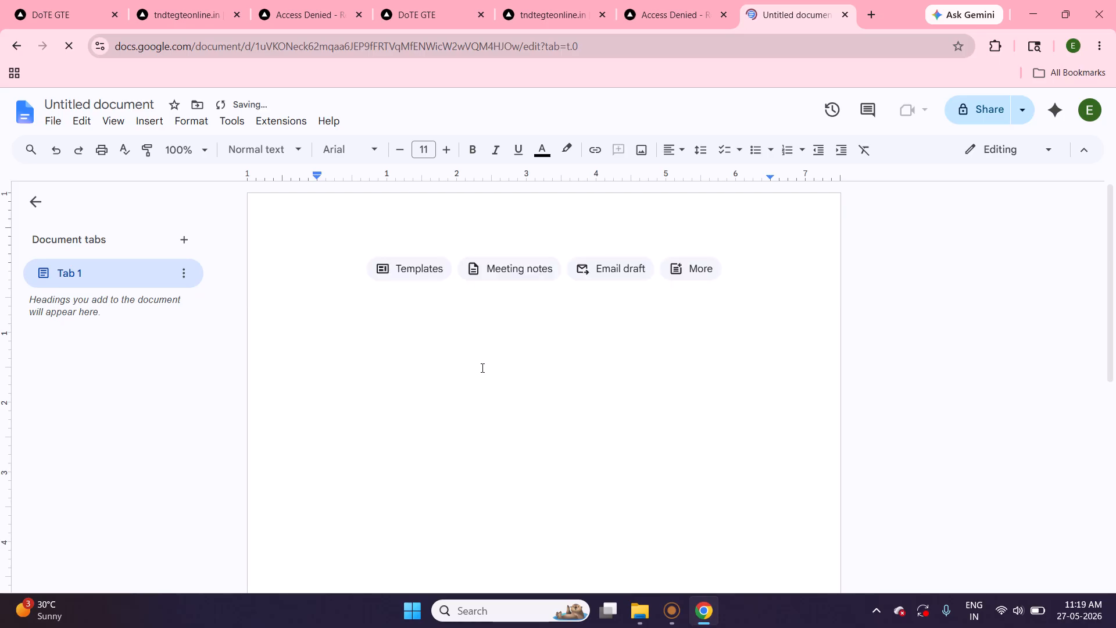
# Switch to Microsoft Word and create a blank document.
pyautogui.moveTo(636, 616)
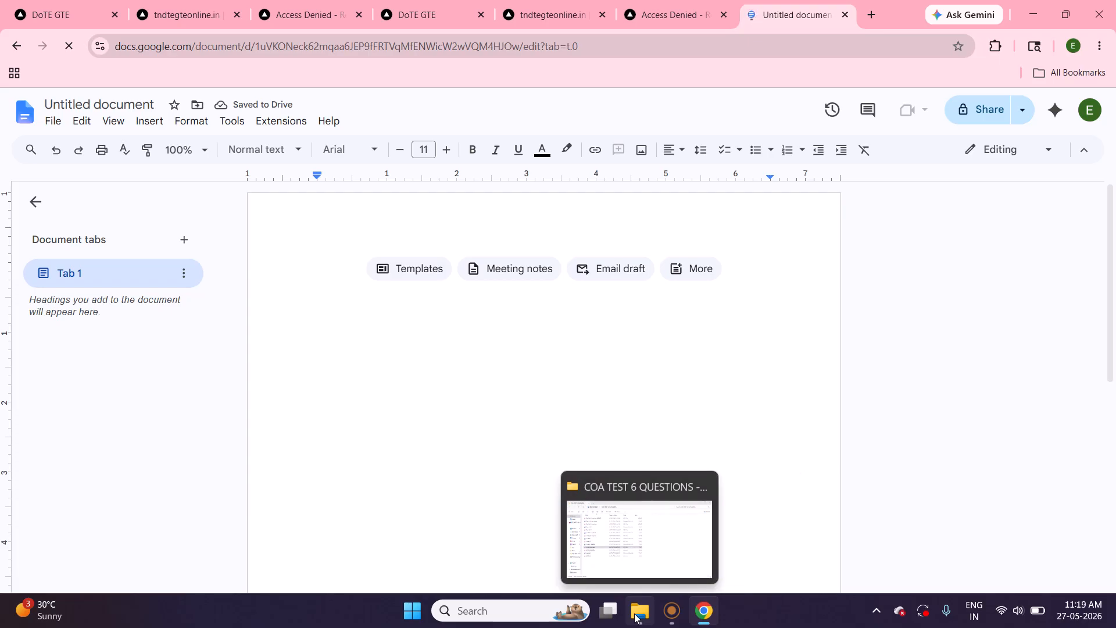
pyautogui.click(527, 611)
pyautogui.write('w')
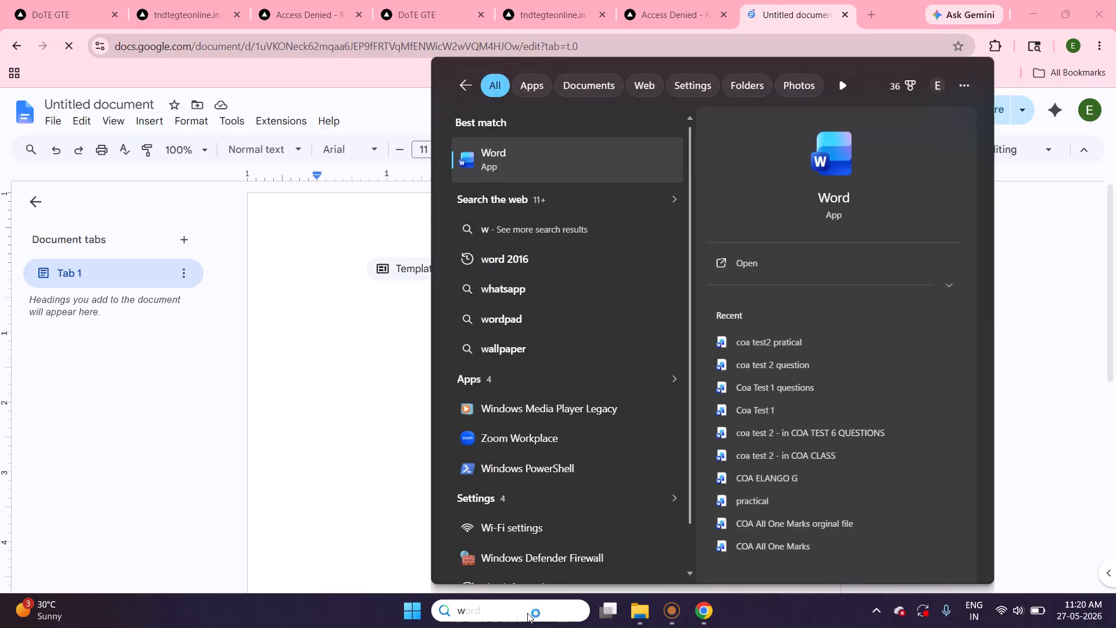
pyautogui.press('Escape')
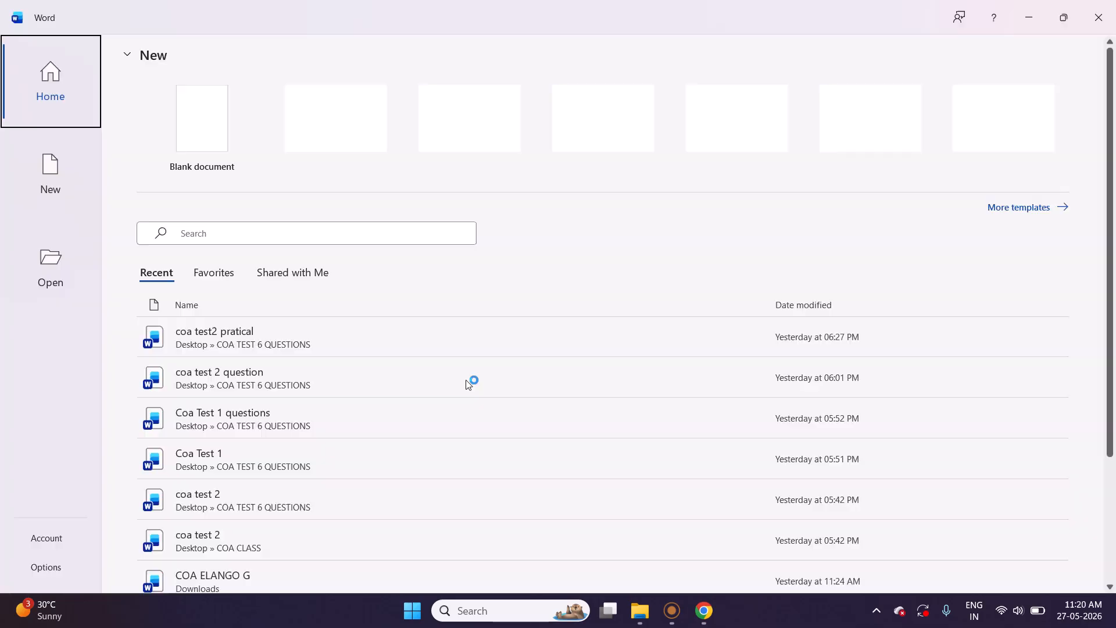
pyautogui.click(224, 168)
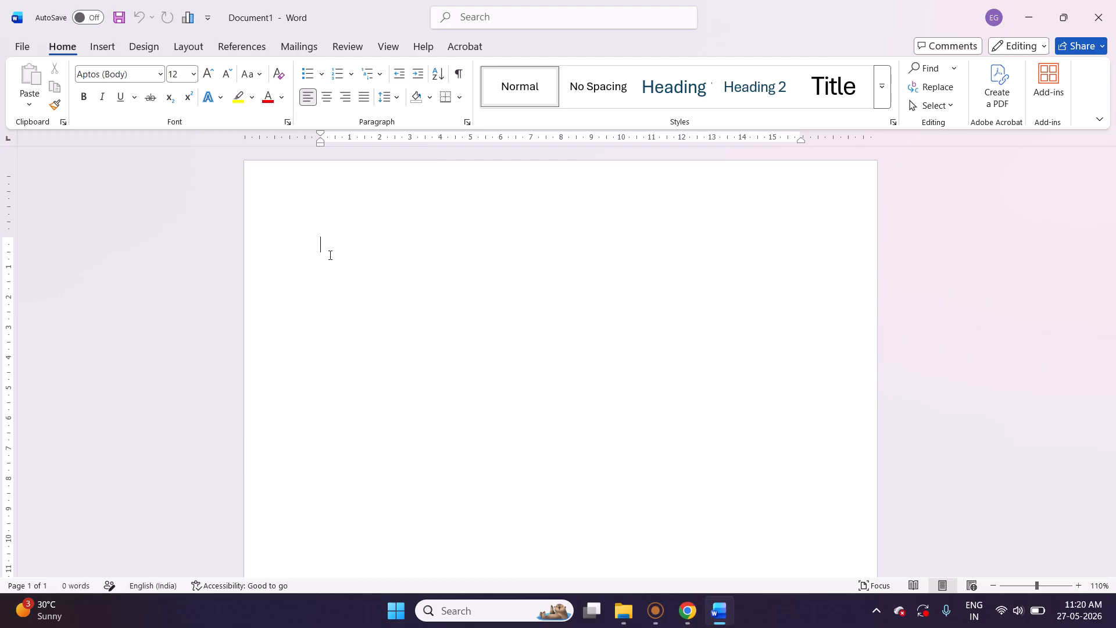
# Generate sample paragraphs in the blank document with the formula =rand().
pyautogui.write('=r')
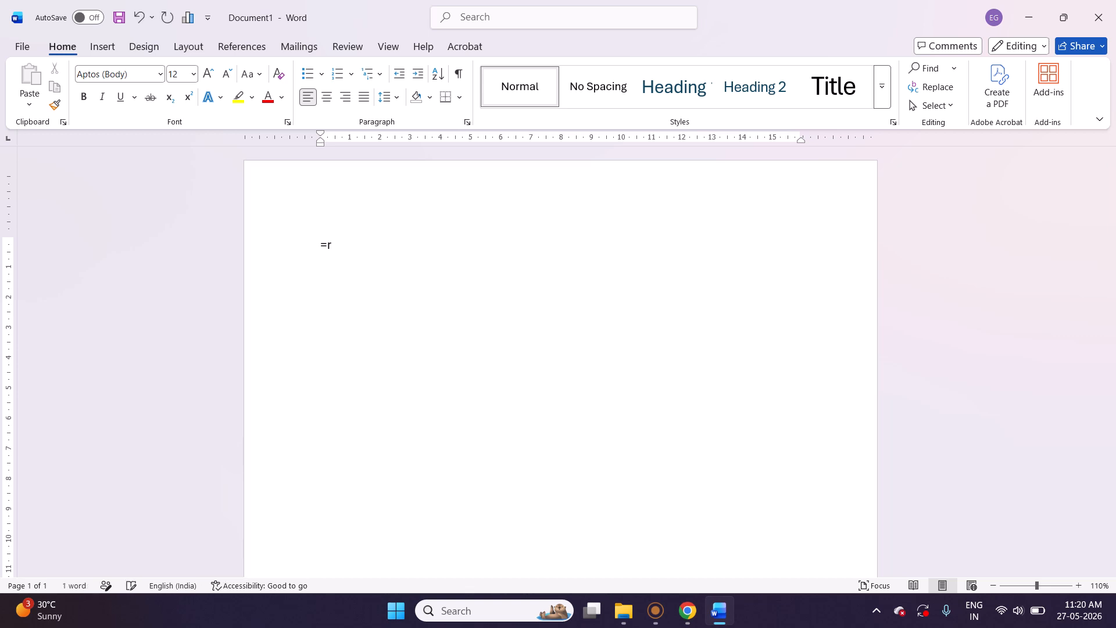
pyautogui.write('and()')
pyautogui.press('Return')
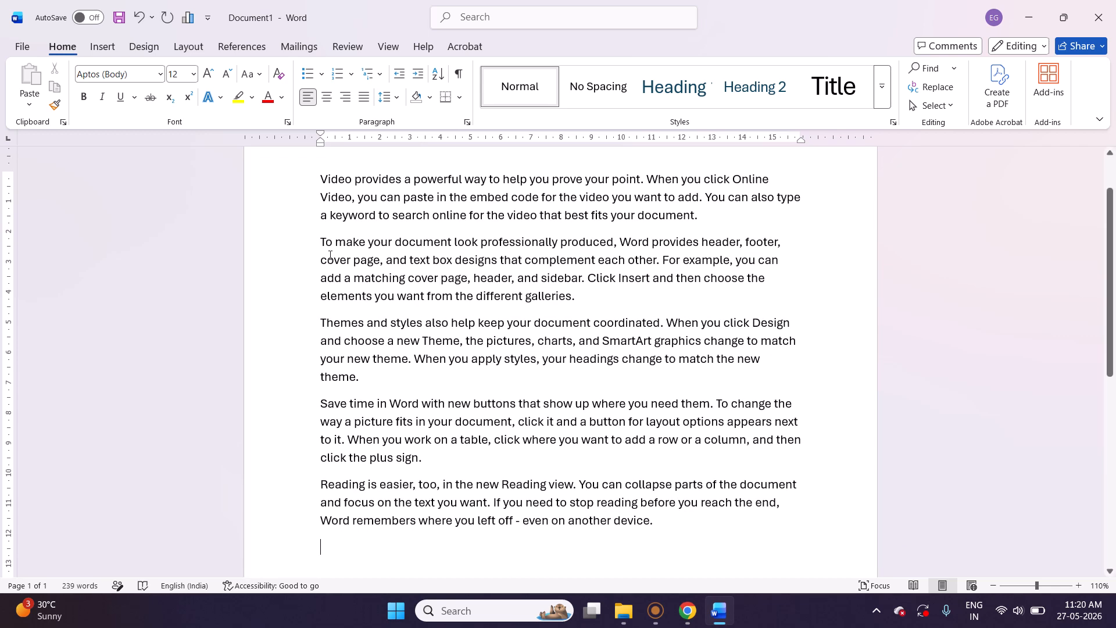
# Copy all the sample text from Word and paste it into the untitled Google Docs document.
pyautogui.hotkey('ctrl', 'a')
pyautogui.hotkey('ctrl', 'c')
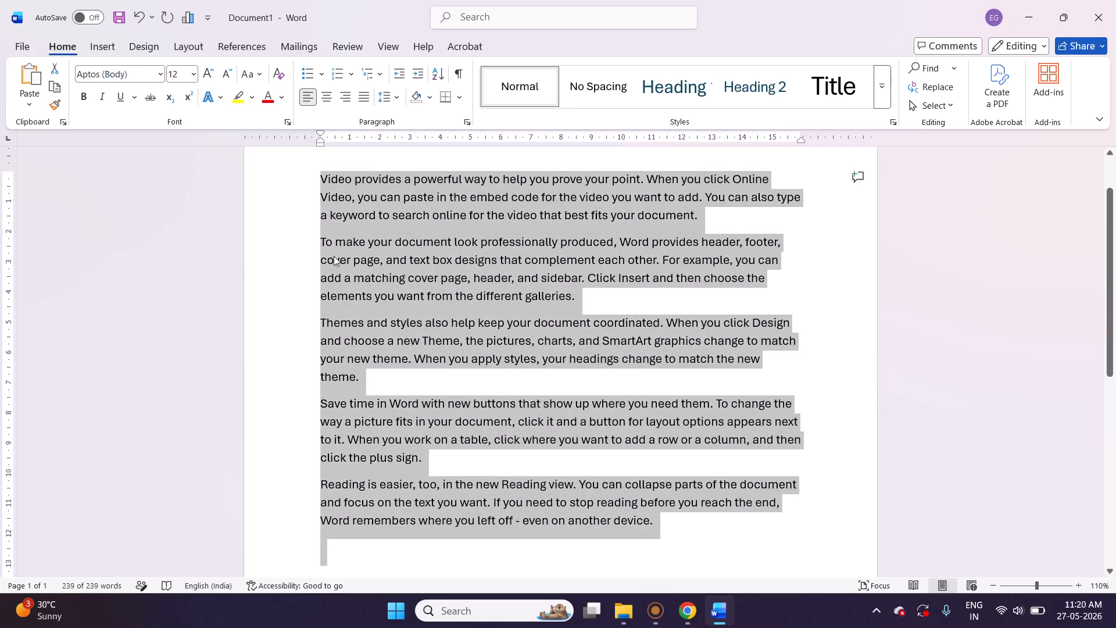
pyautogui.click(688, 610)
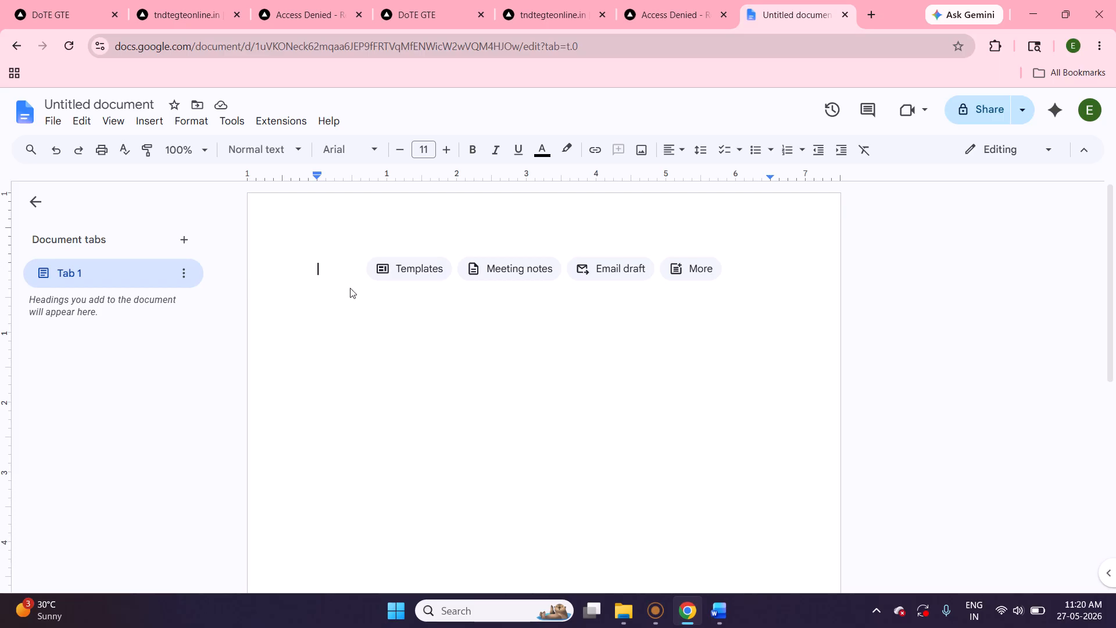
pyautogui.hotkey('ctrl', 'v')
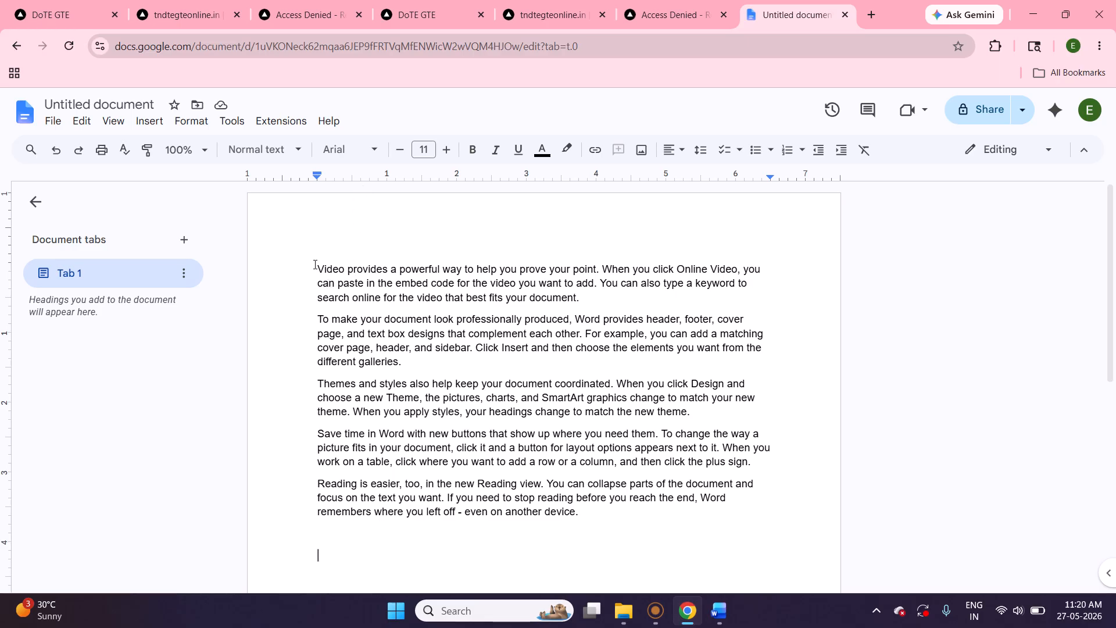
# Format the first paragraph as bold, italic and underlined, with light yellow text.
pyautogui.moveTo(318, 269); pyautogui.dragTo(648, 296)
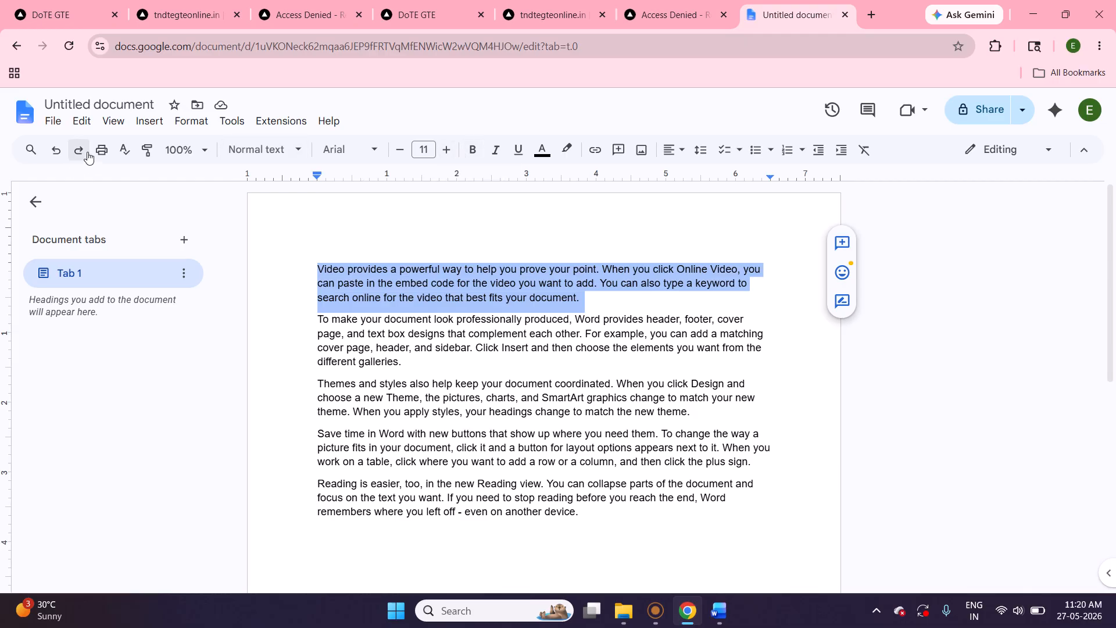
pyautogui.click(465, 156)
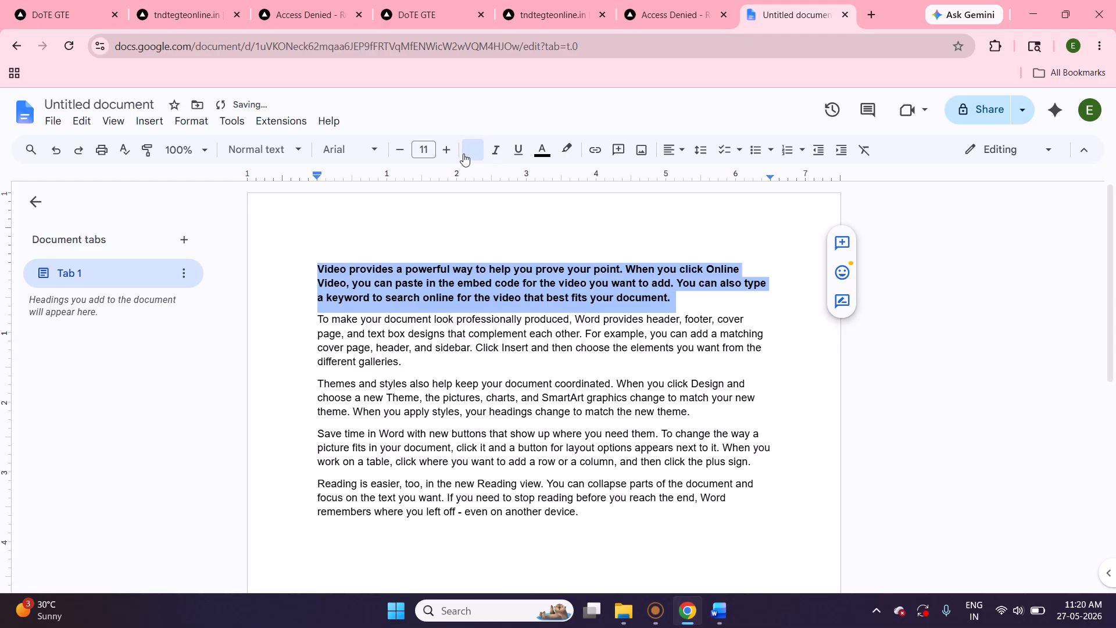
pyautogui.click(495, 155)
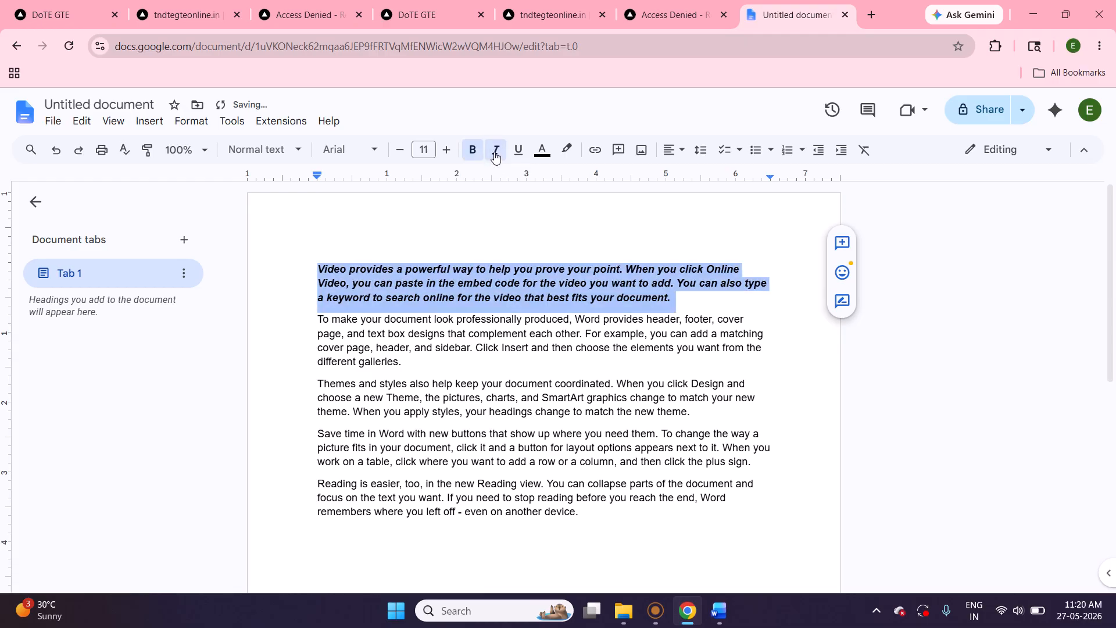
pyautogui.click(518, 152)
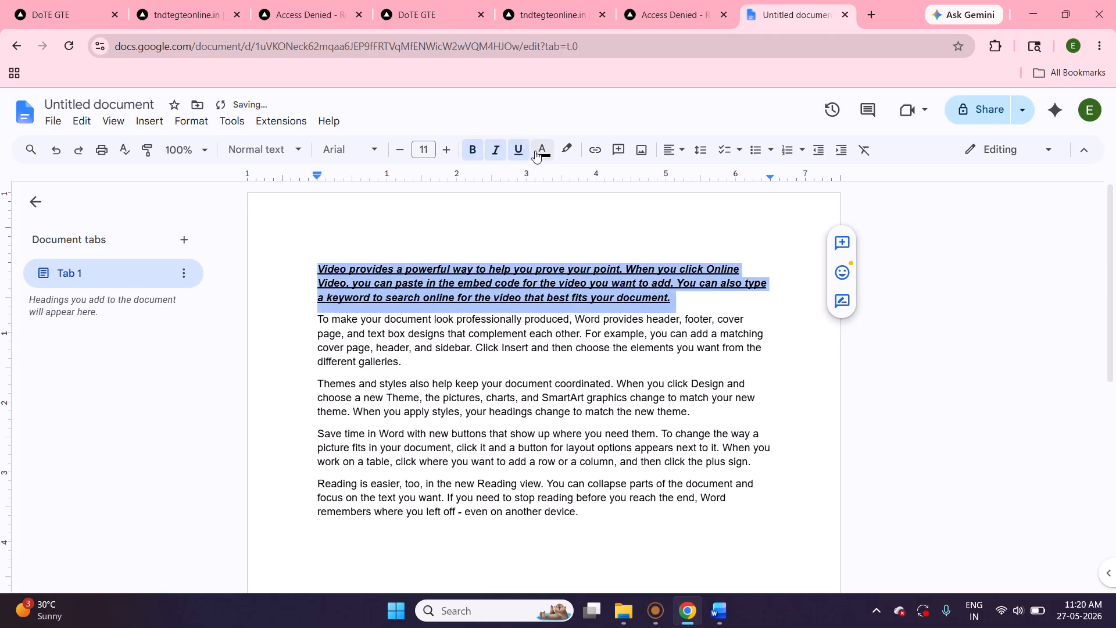
pyautogui.click(538, 155)
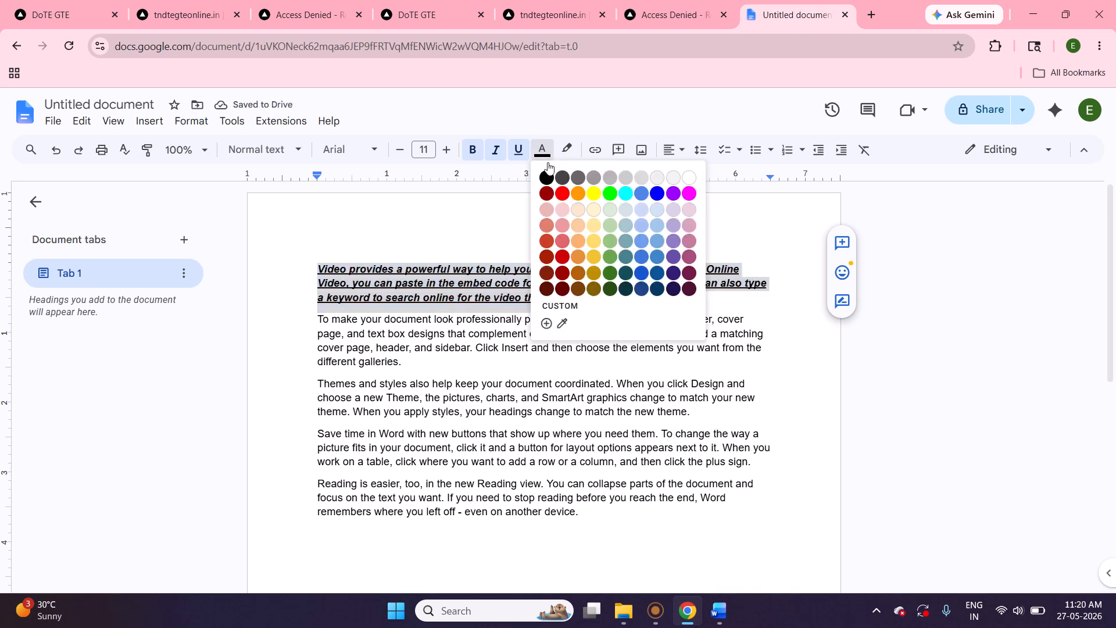
pyautogui.click(598, 241)
pyautogui.click(699, 304)
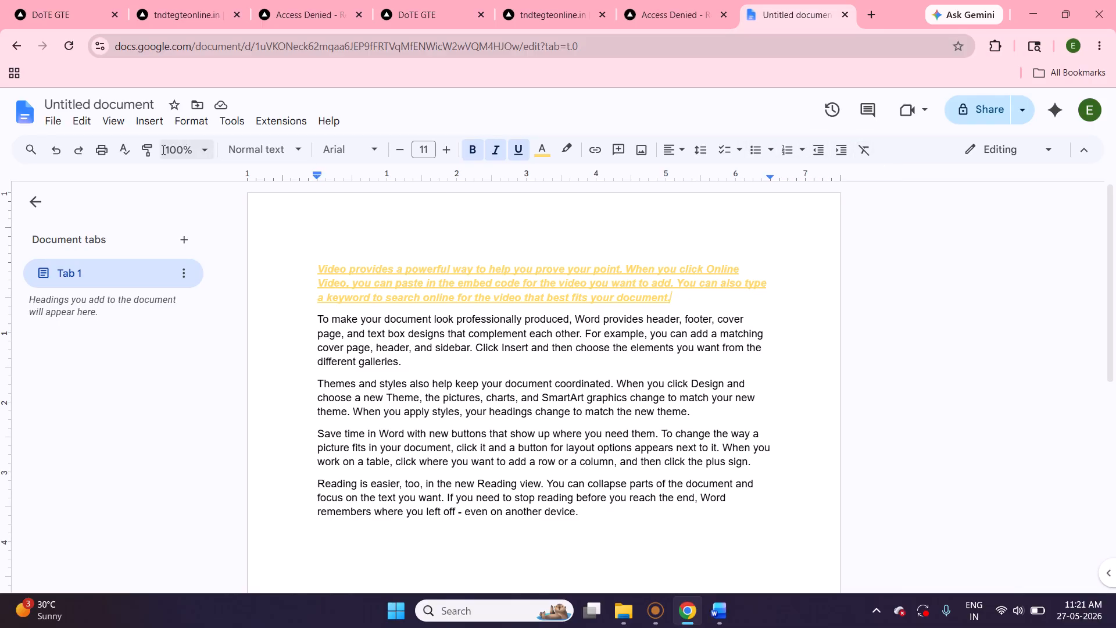
# Preview the document's print layout and close the print dialog without saving.
pyautogui.click(102, 150)
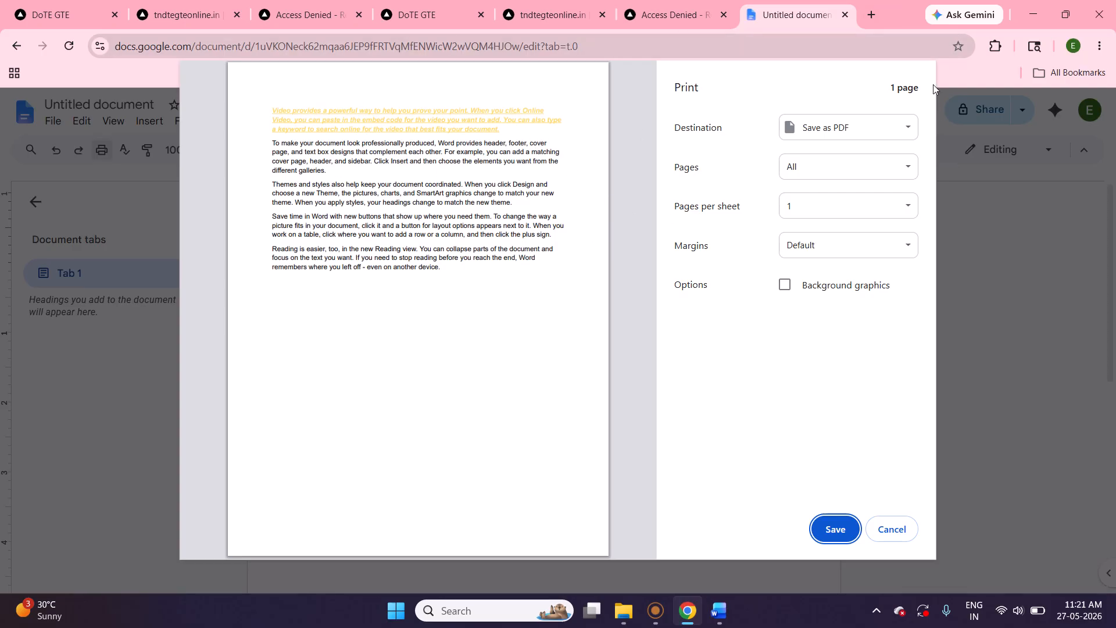
pyautogui.click(902, 529)
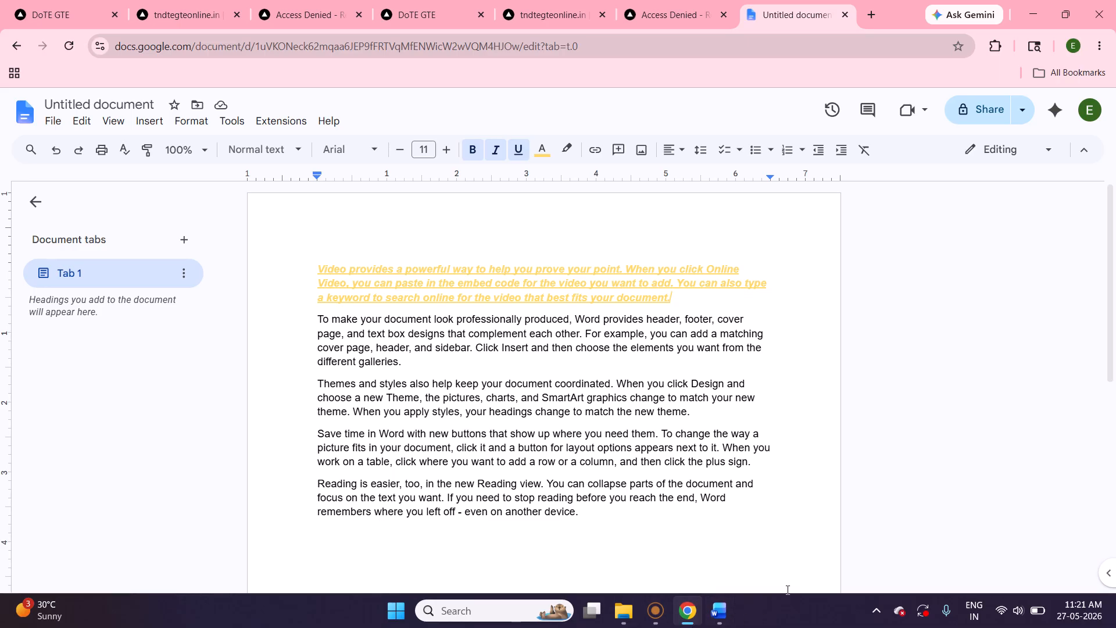
pyautogui.moveTo(660, 620)
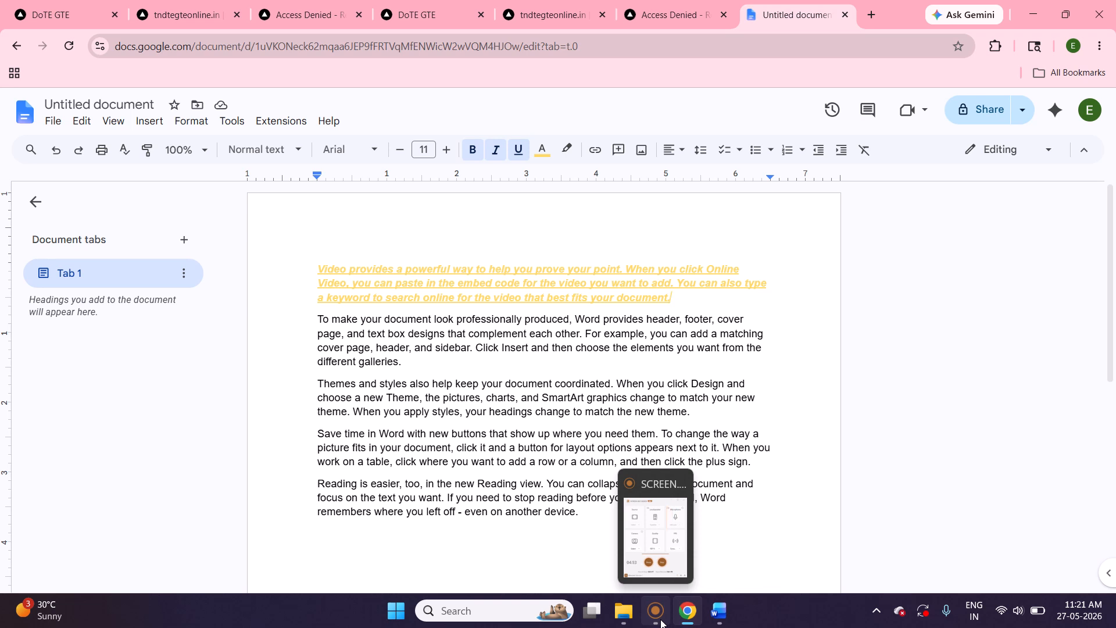
pyautogui.click(661, 620)
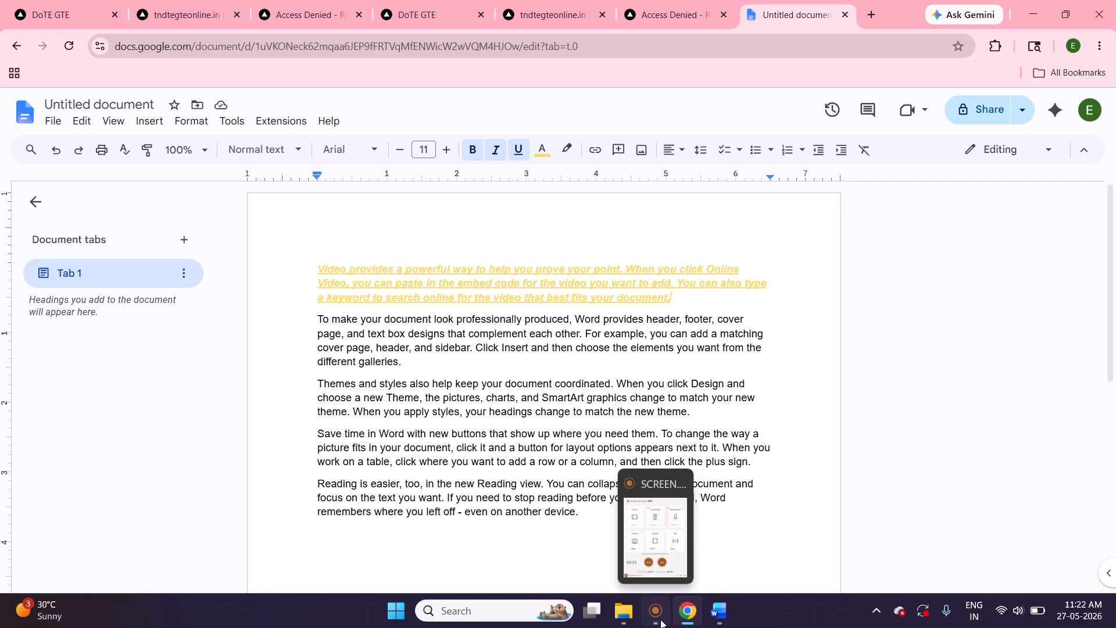